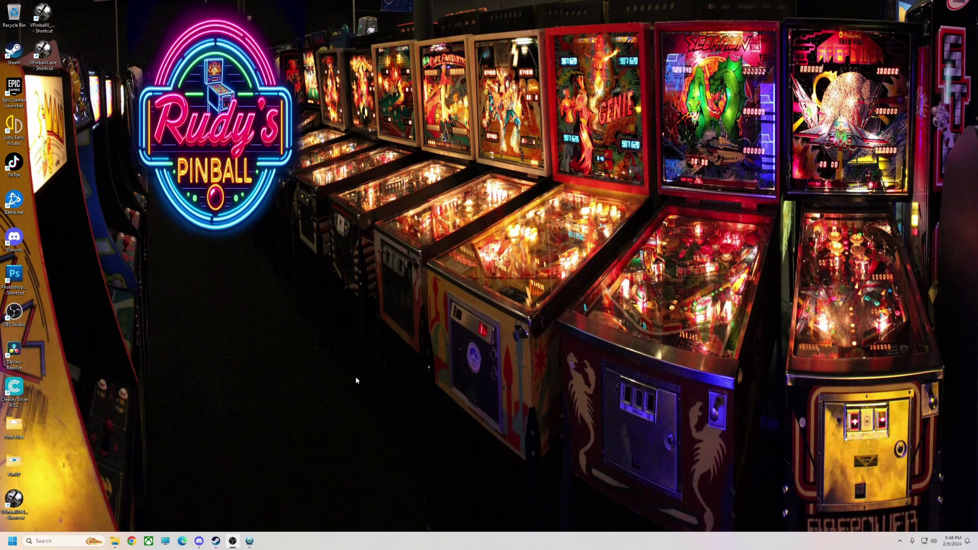
Step: Bring up PinUP Popper Setup and show the Visual Pinball X emulator settings
left_click(249, 541)
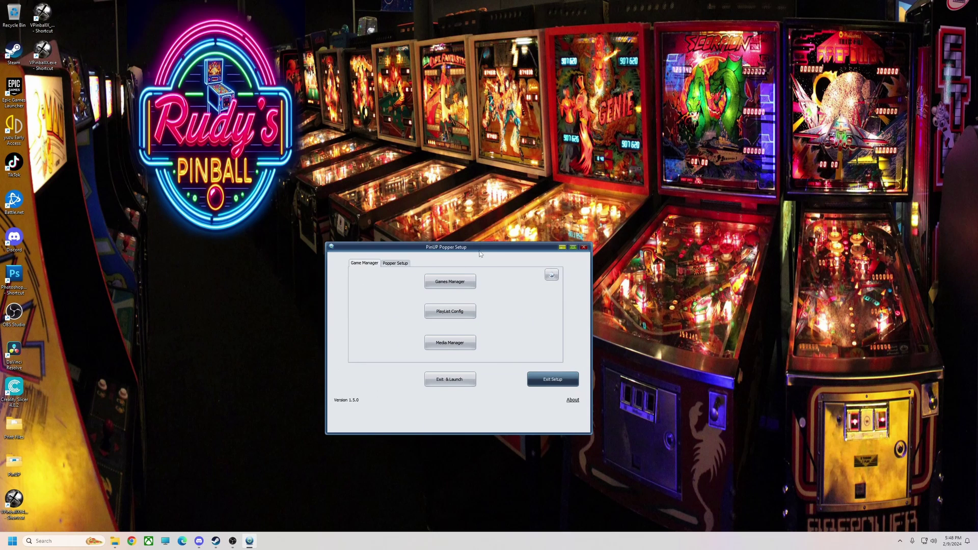
left_click_drag(482, 248, 468, 213)
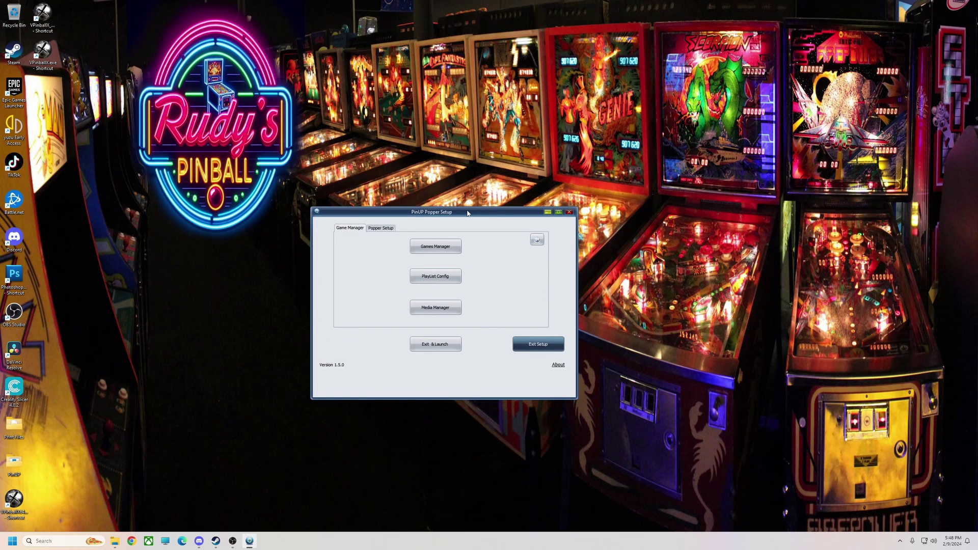
left_click(379, 229)
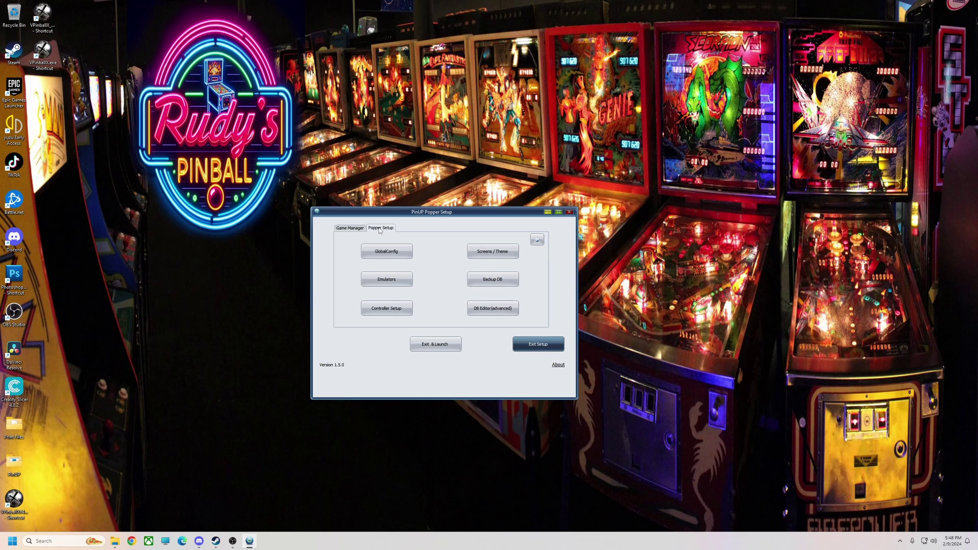
left_click(398, 280)
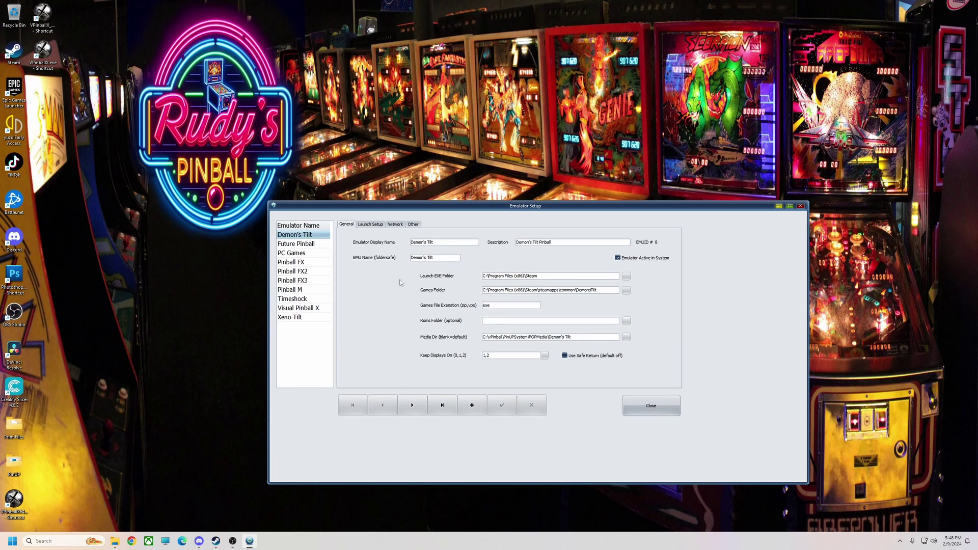
left_click(313, 308)
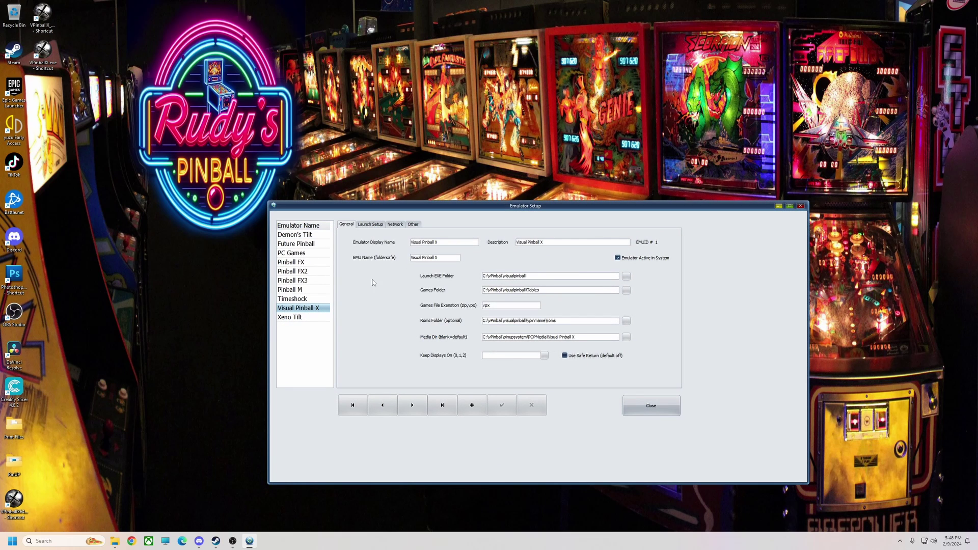
Step: Confirm the launch script contains SET FSMODE=DisableTrueFullScreen, then close the emulator settings
left_click(370, 225)
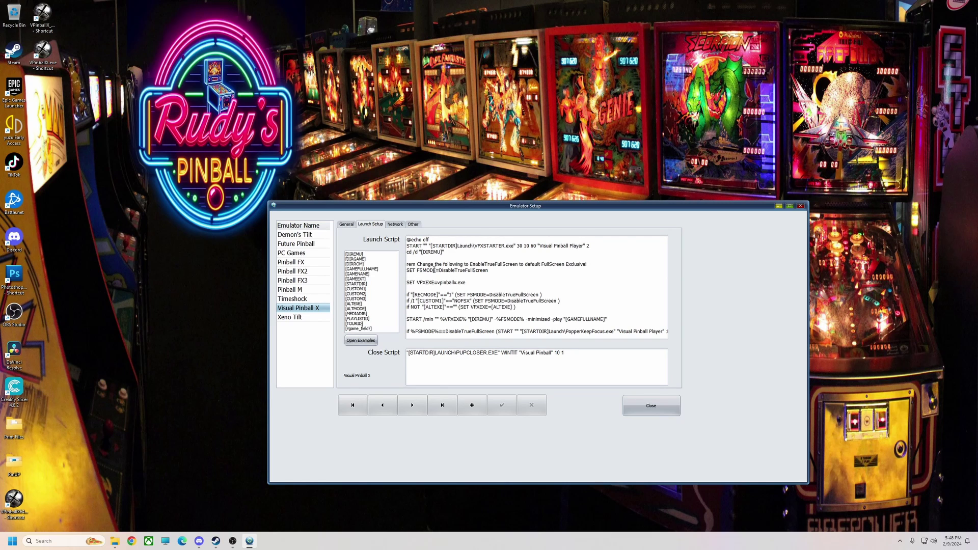
left_click_drag(439, 270, 486, 272)
left_click_drag(588, 208, 578, 186)
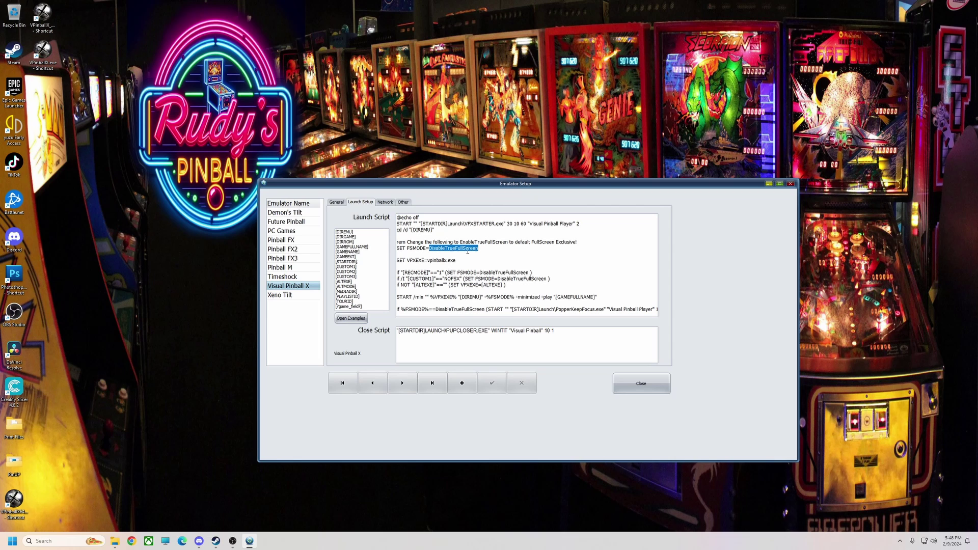
left_click(631, 384)
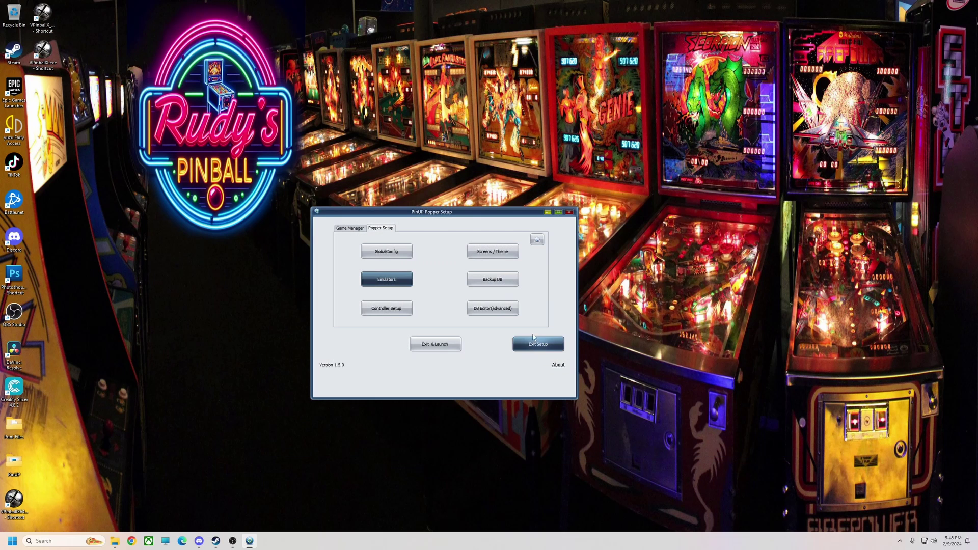
Step: Close Popper Setup, launch Visual Pinball X 10.7 and open its video options
left_click(570, 213)
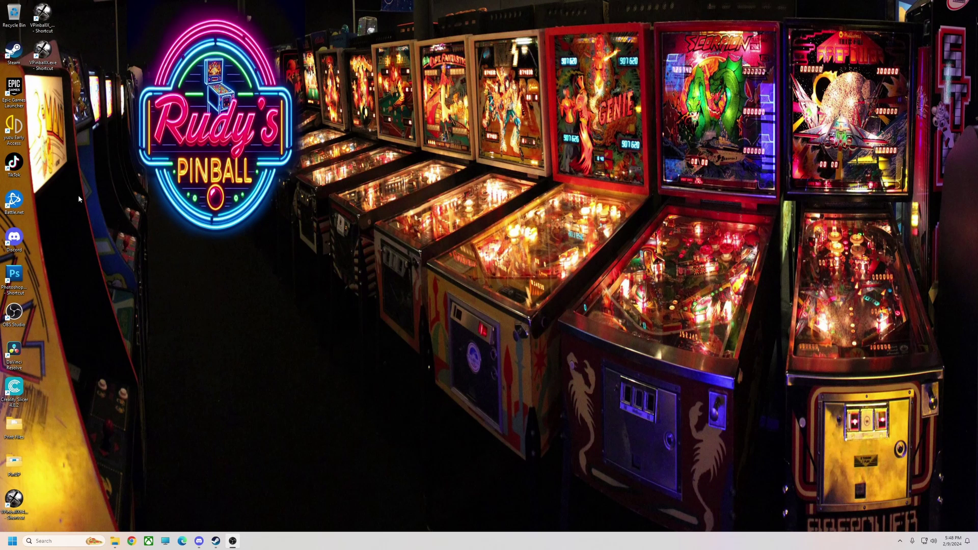
double_click(43, 51)
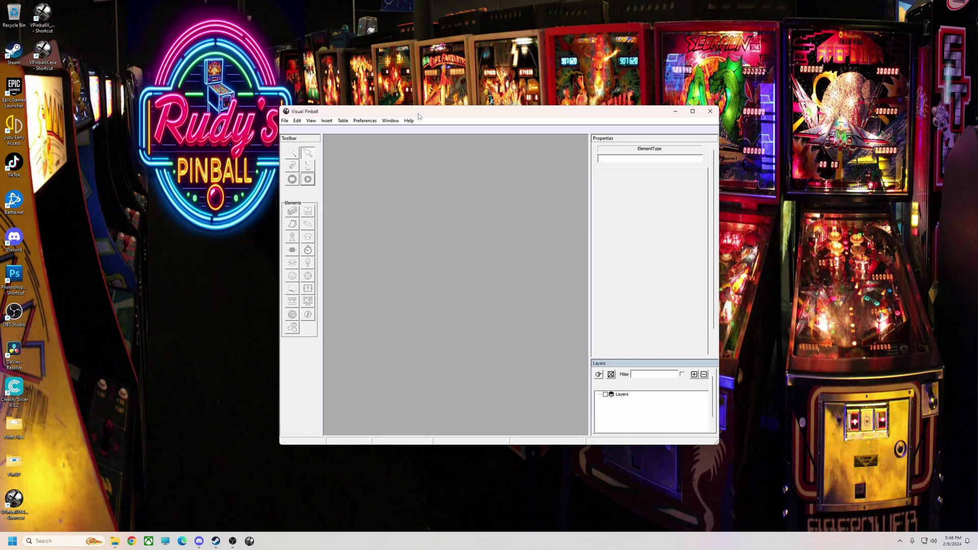
left_click(365, 120)
left_click(380, 131)
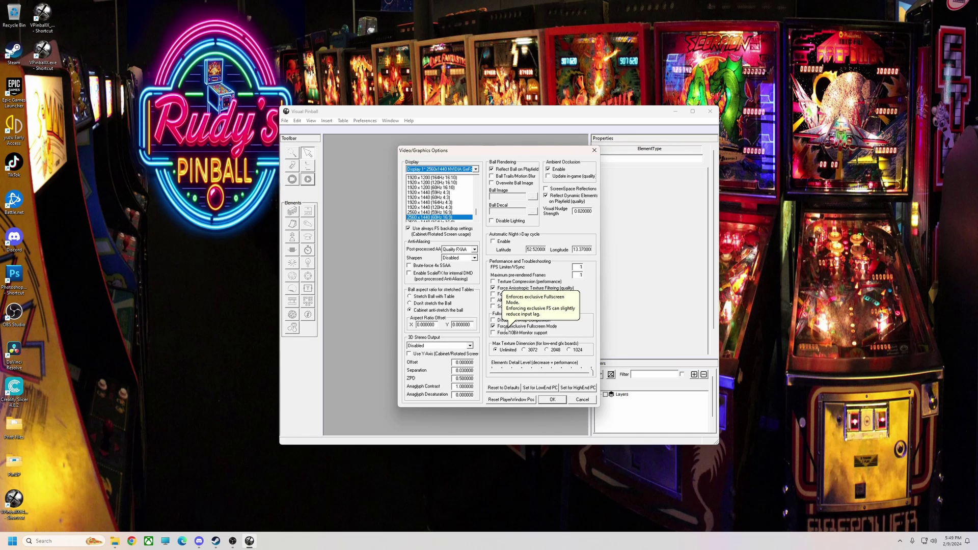
Step: Leave Force exclusive Fullscreen enabled at 2560 x 1440, save, and quit VPX 10.7
left_click(494, 326)
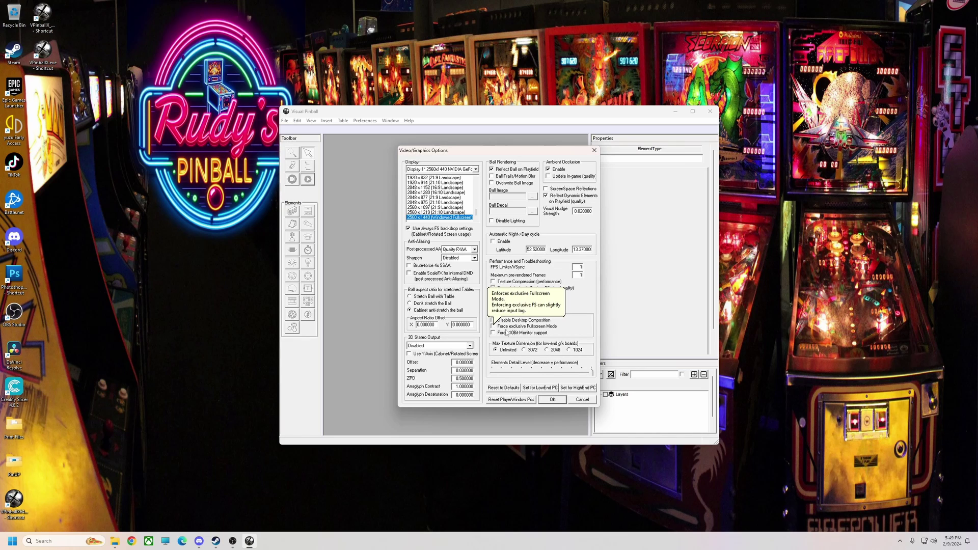
left_click(493, 327)
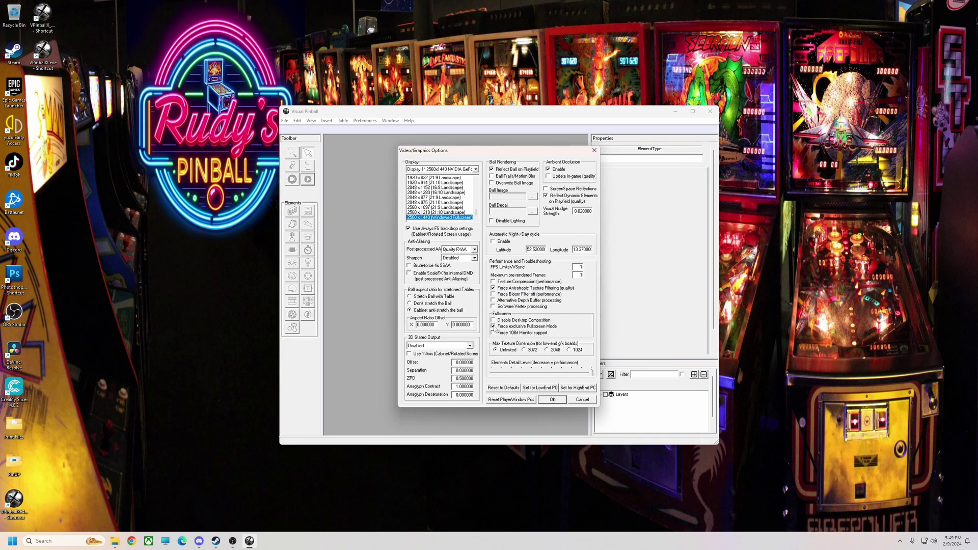
left_click(553, 399)
left_click(711, 112)
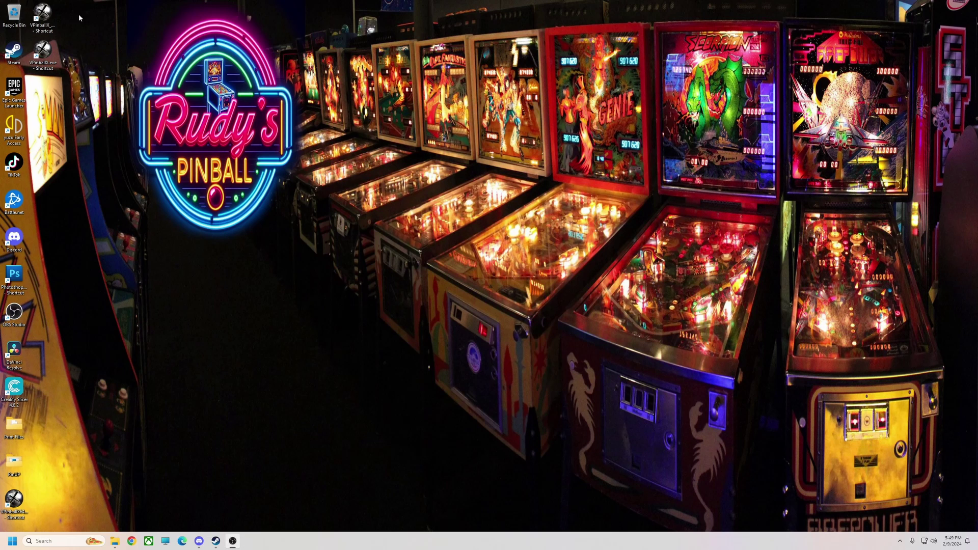
Step: Launch Visual Pinball X 10.8 GL and open its video/graphics options
double_click(51, 18)
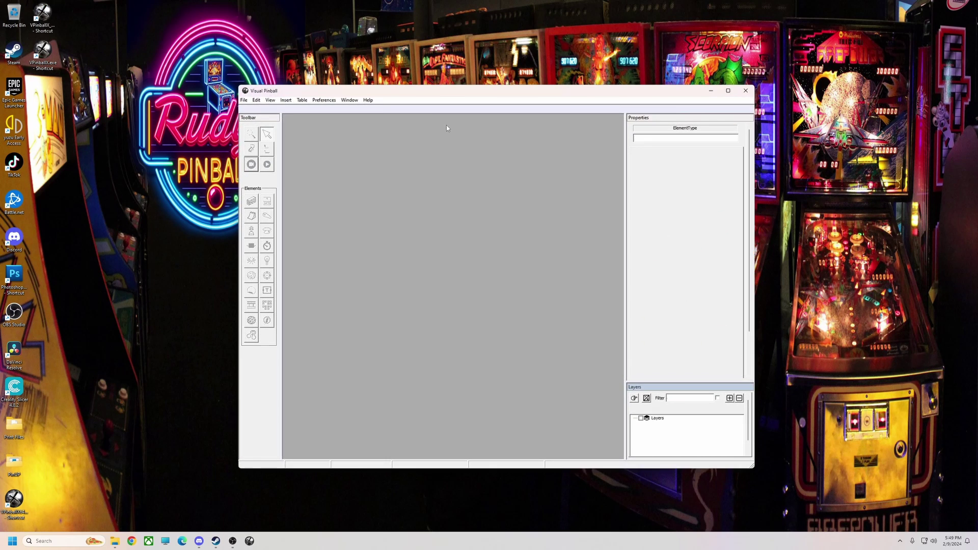
left_click(367, 108)
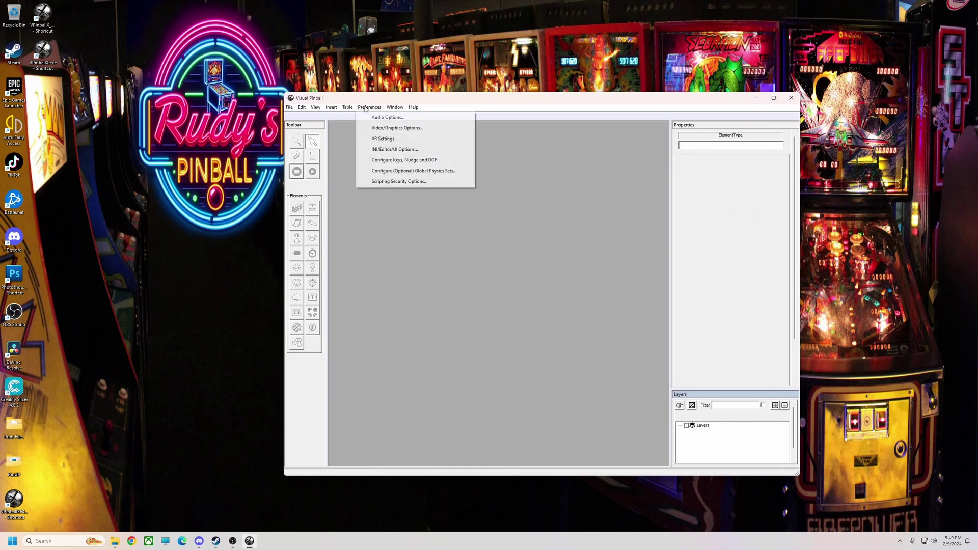
left_click(385, 128)
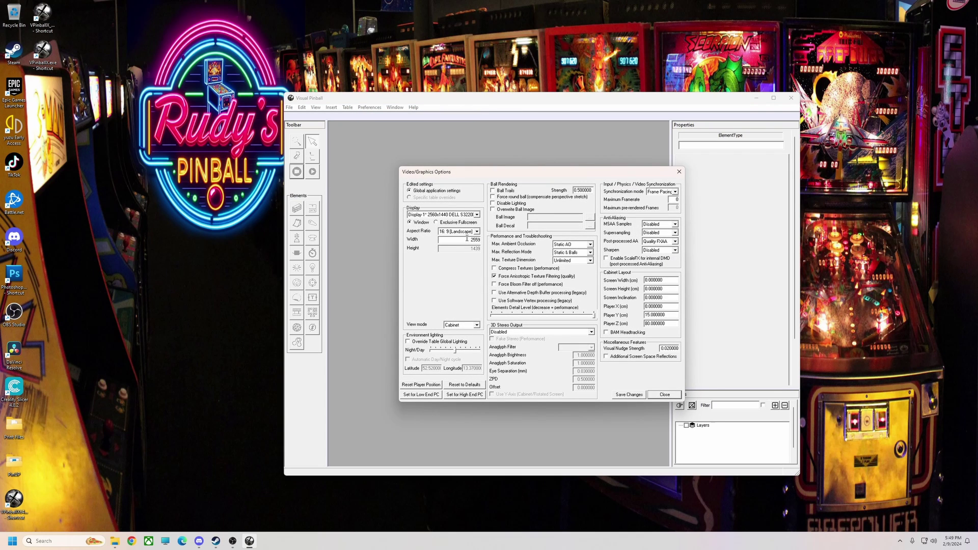
Step: Set the display width to 2559 (height 1439), one pixel short of 2560
double_click(468, 239)
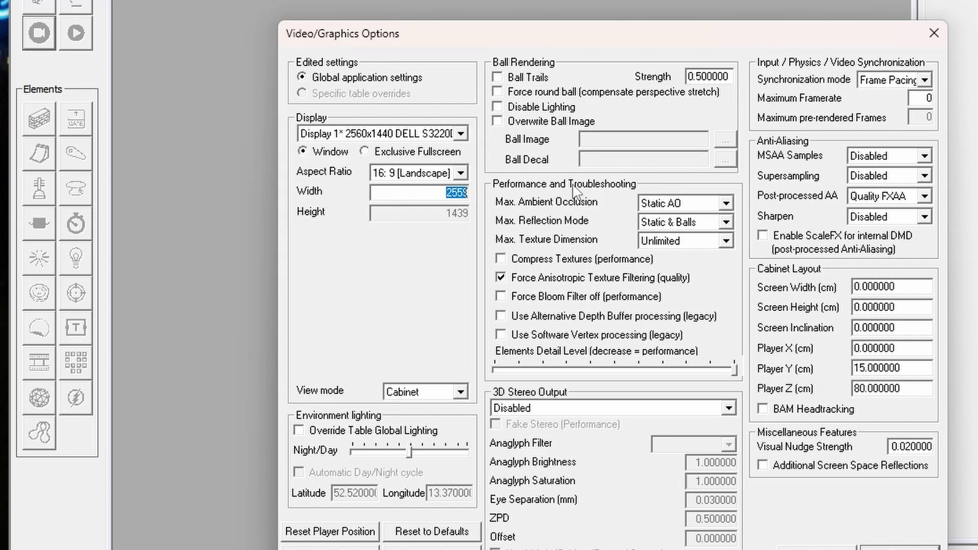
type("2560")
left_click(424, 190)
double_click(443, 192)
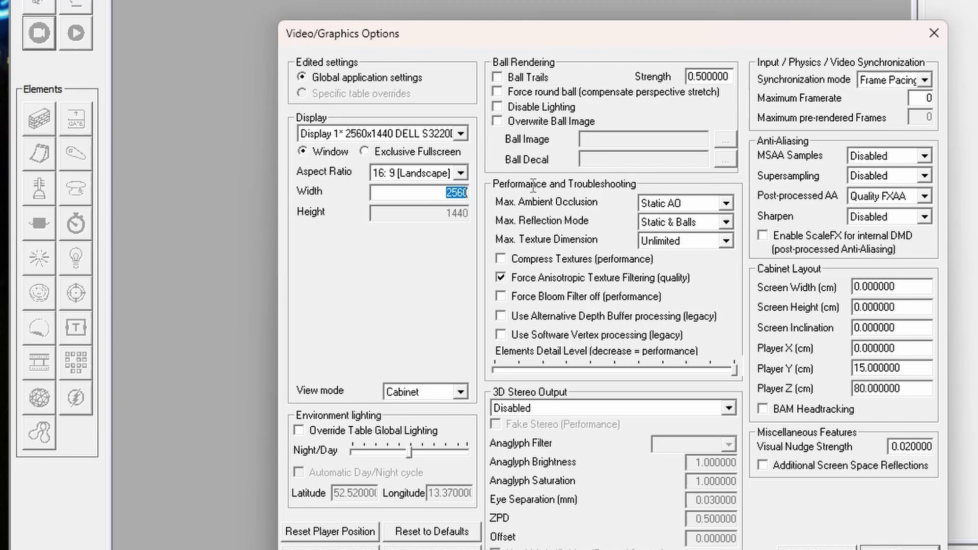
type("2559")
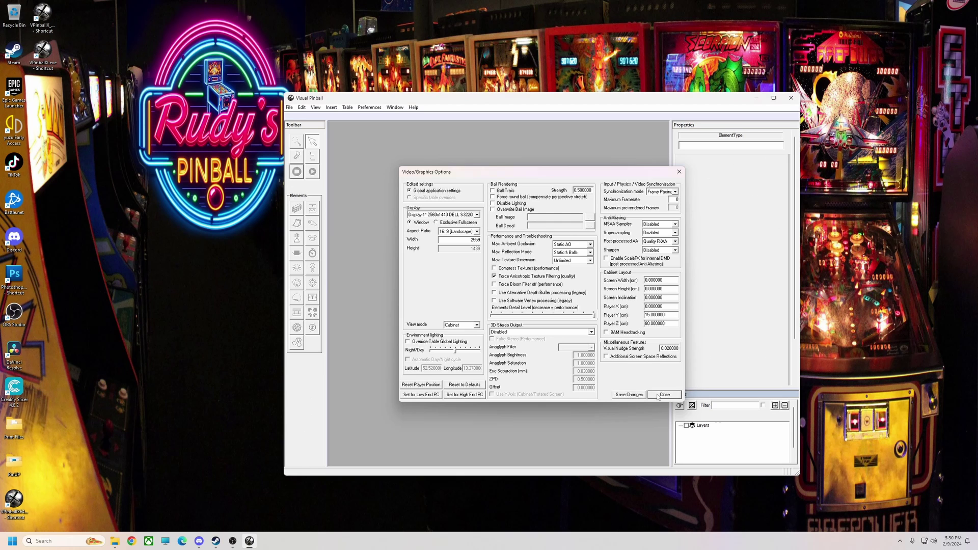
Step: Save the GL video settings and load Big Bang Bar (Capcom 1996) from recent tables
left_click(816, 549)
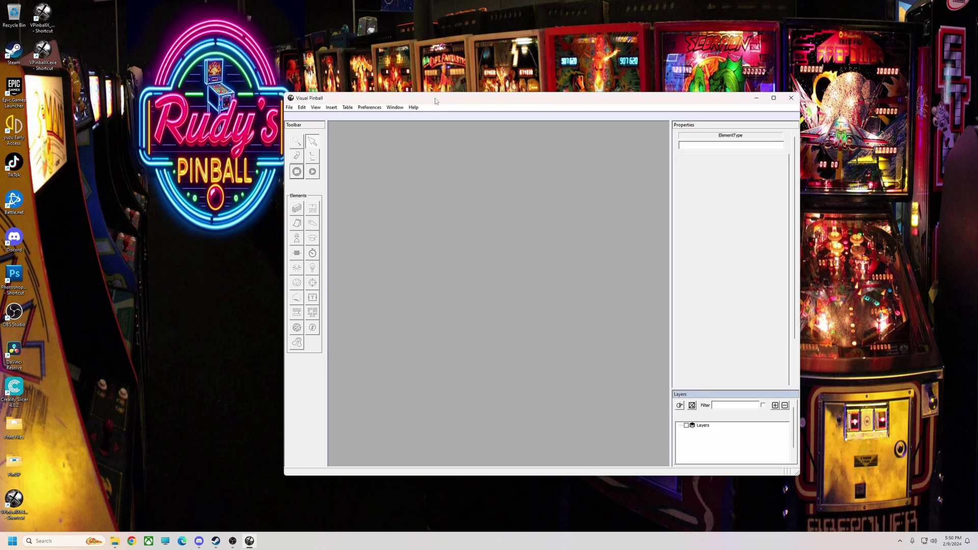
left_click_drag(436, 102, 439, 110)
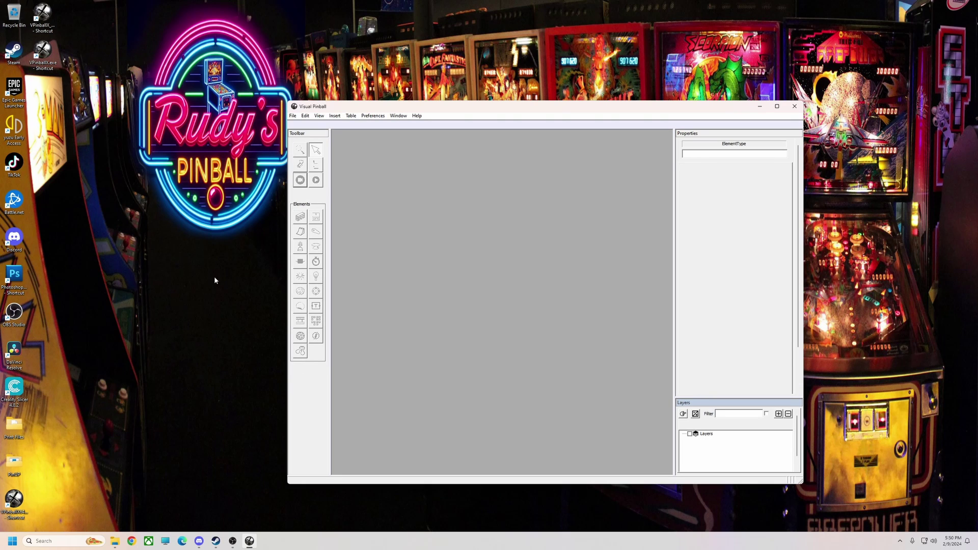
left_click(293, 116)
left_click(371, 210)
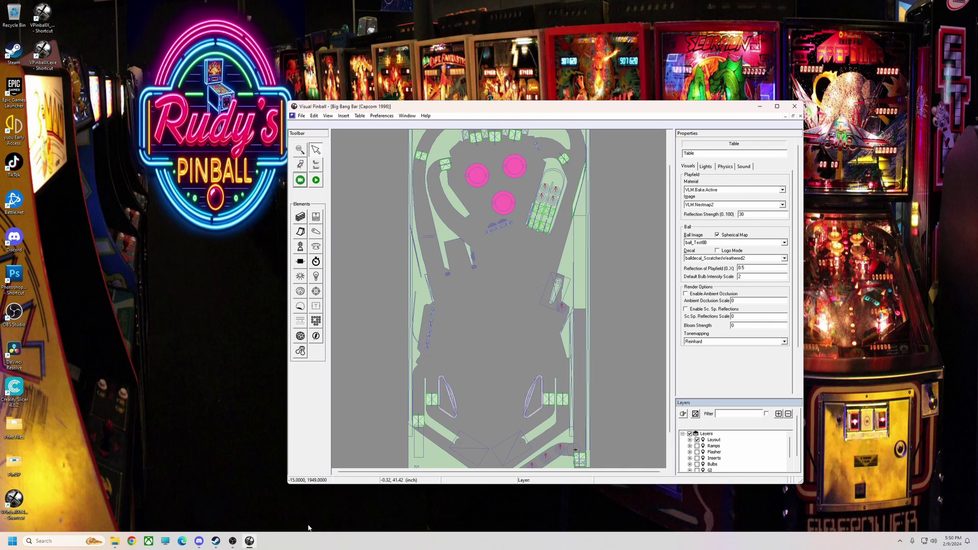
right_click(329, 544)
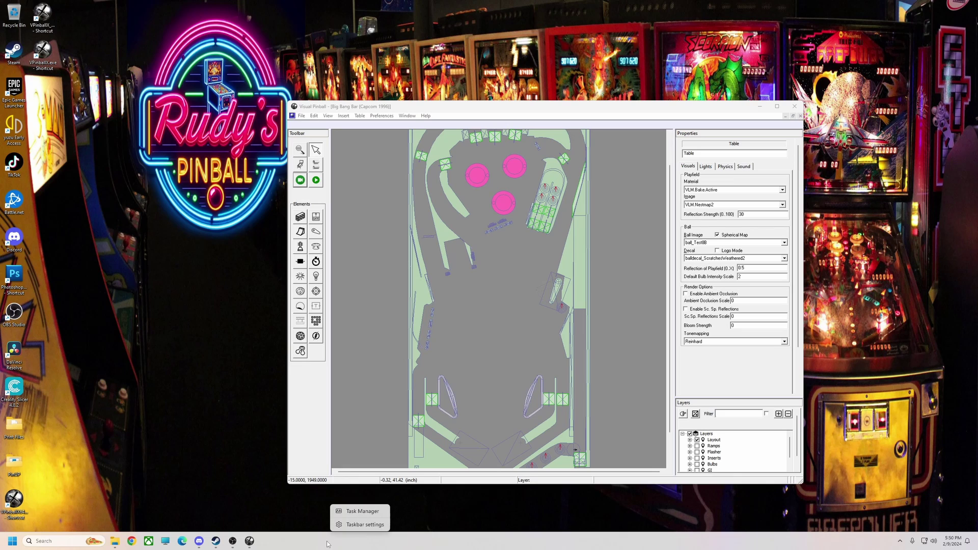
left_click(270, 485)
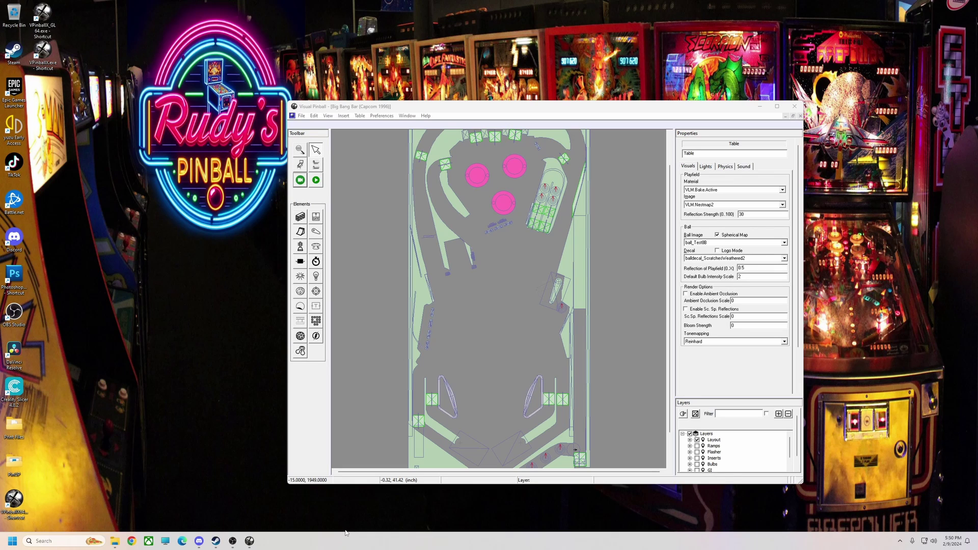
Step: Play Big Bang Bar, enable Colorize DMD (4 colors) in the F1 ROM options, then quit to the editor
left_click(317, 181)
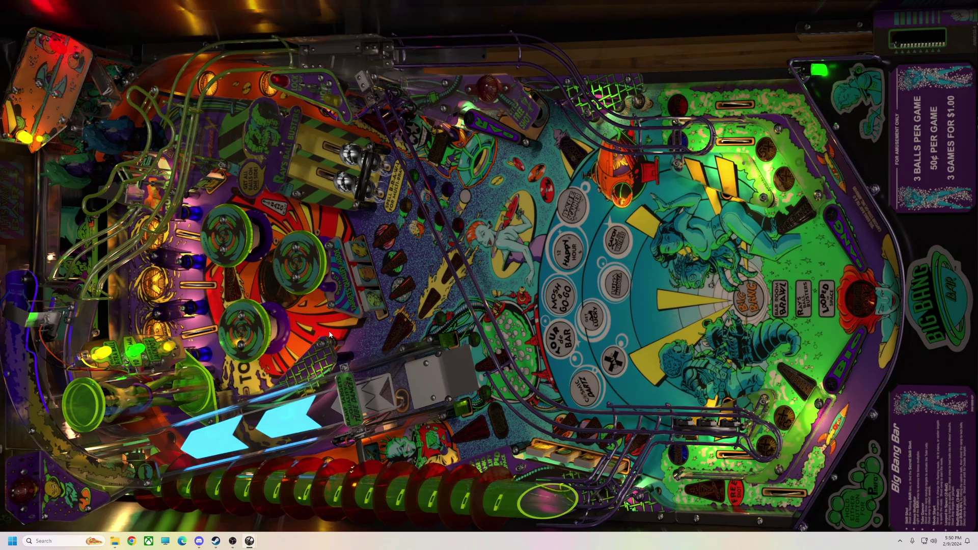
key("F1")
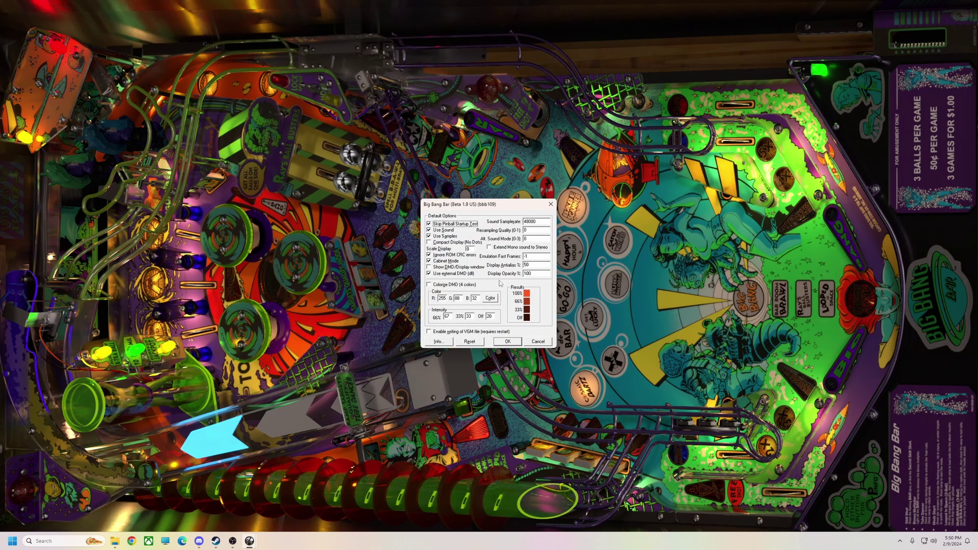
left_click(429, 285)
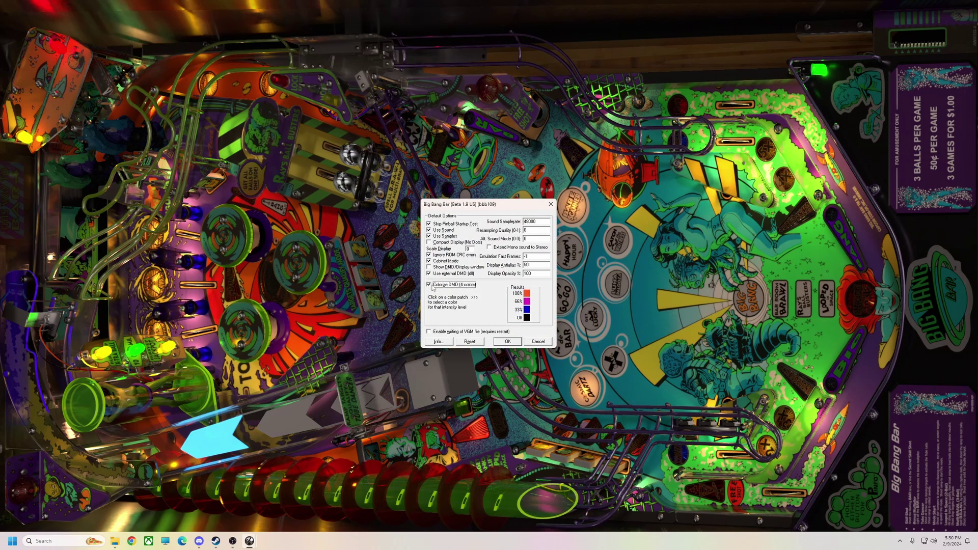
left_click(508, 341)
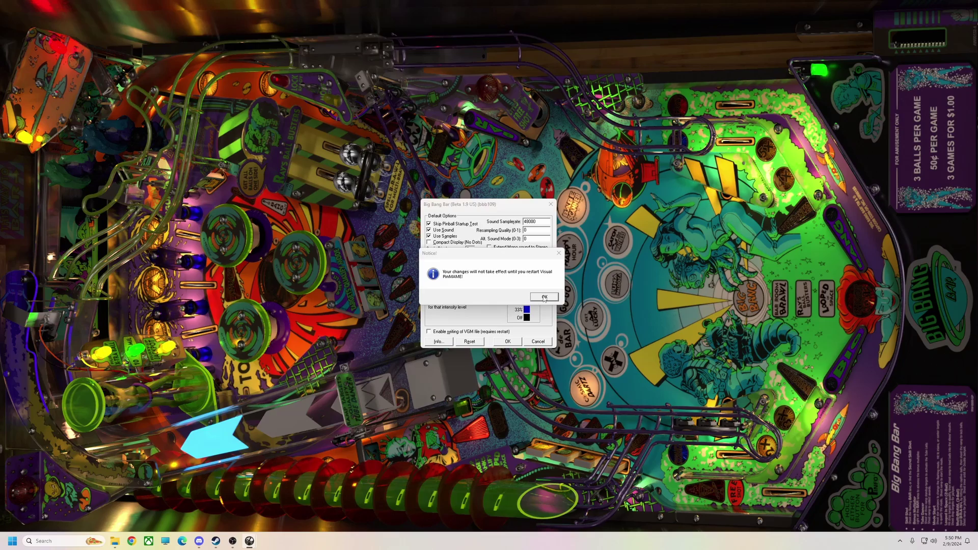
left_click(544, 298)
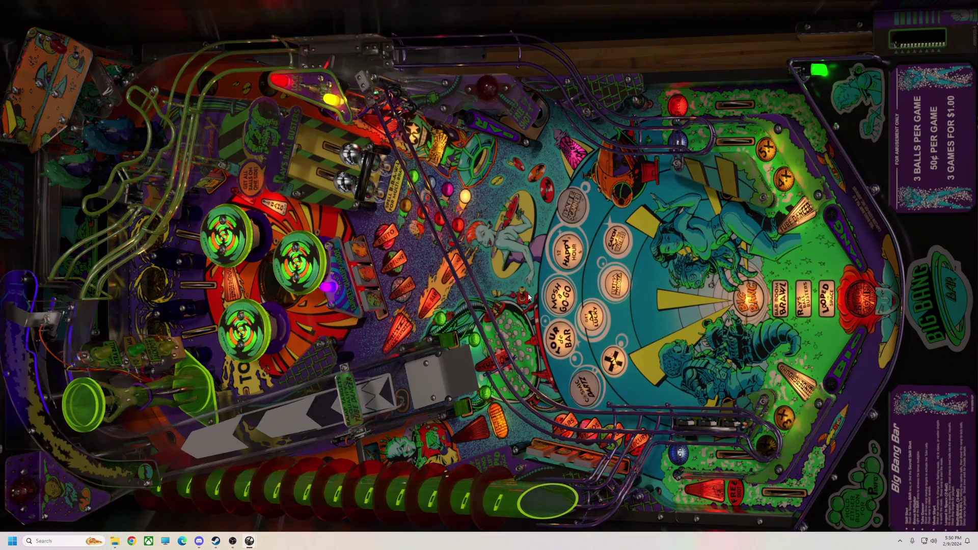
key("Escape")
left_click(496, 288)
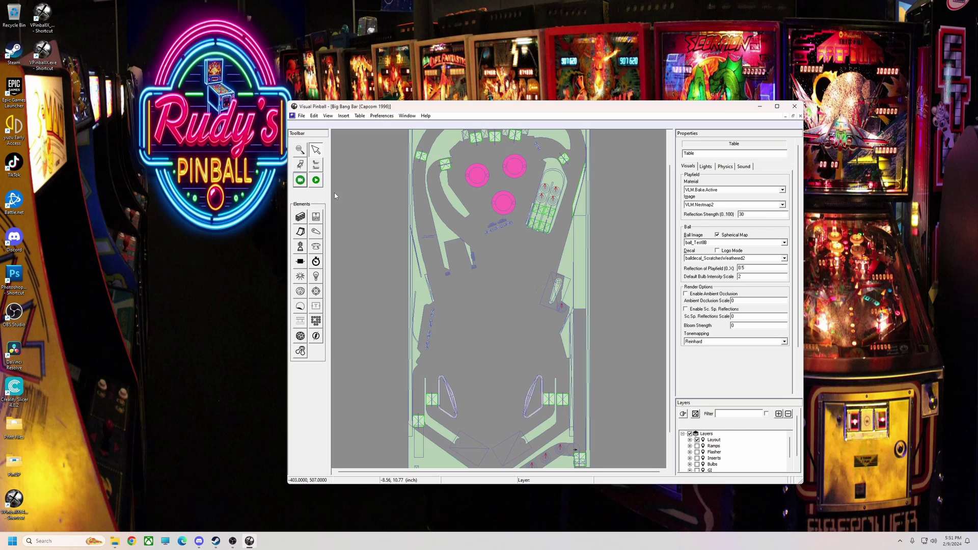